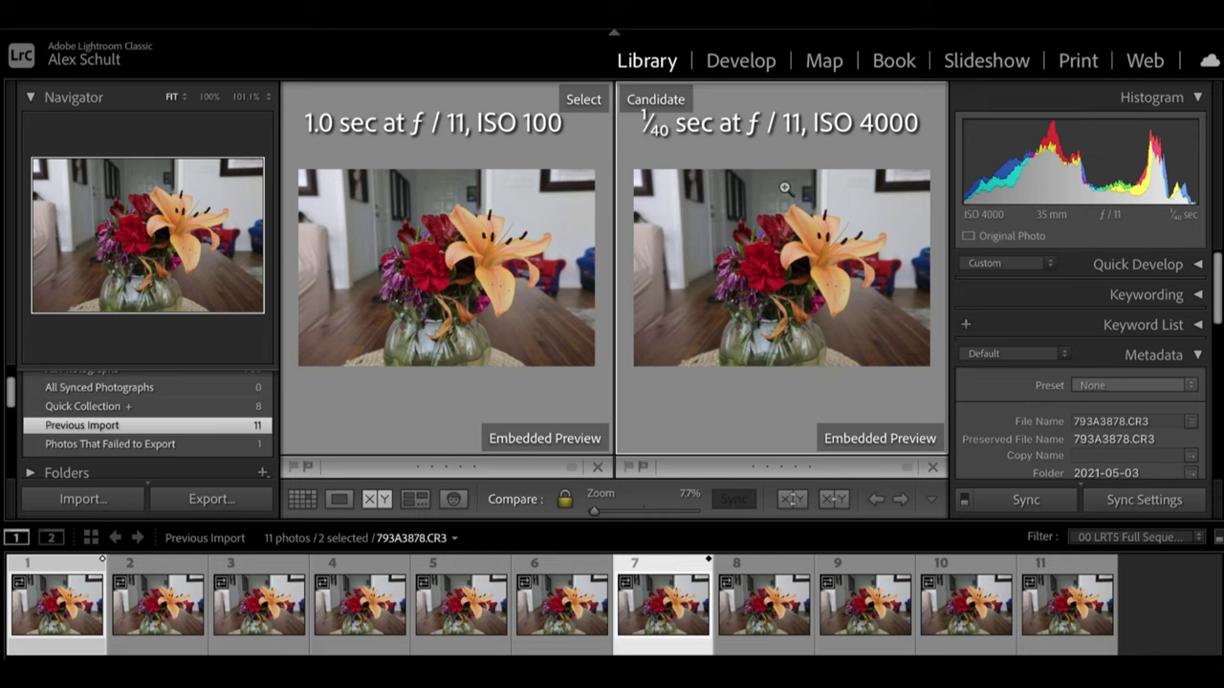
Compare the ISO 100 select photo with candidate photos 8 to 11, from ISO 5000 up to ISO 10000
key(Right)
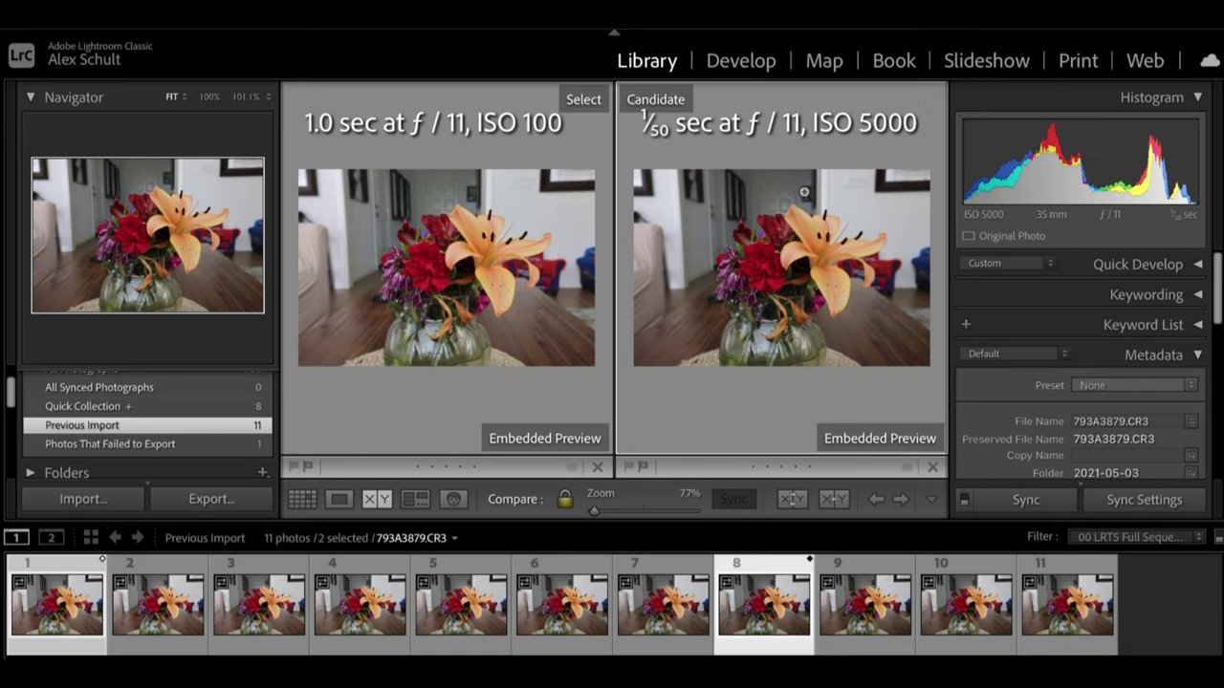
key(Right)
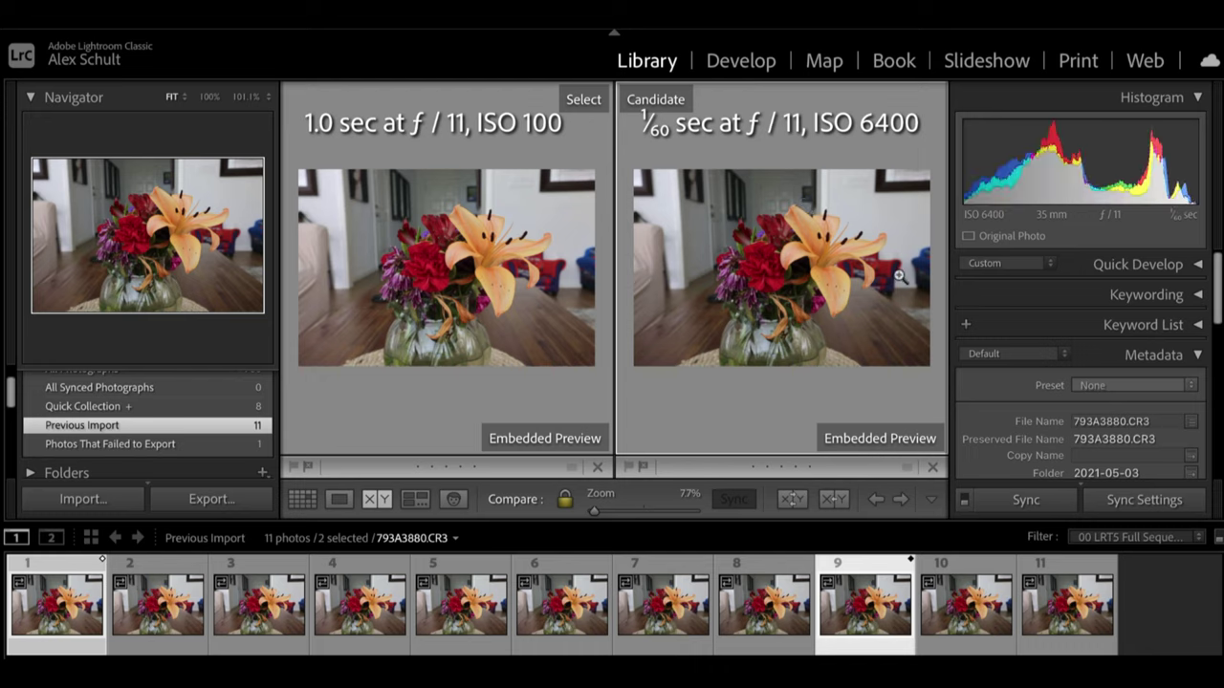
key(Right)
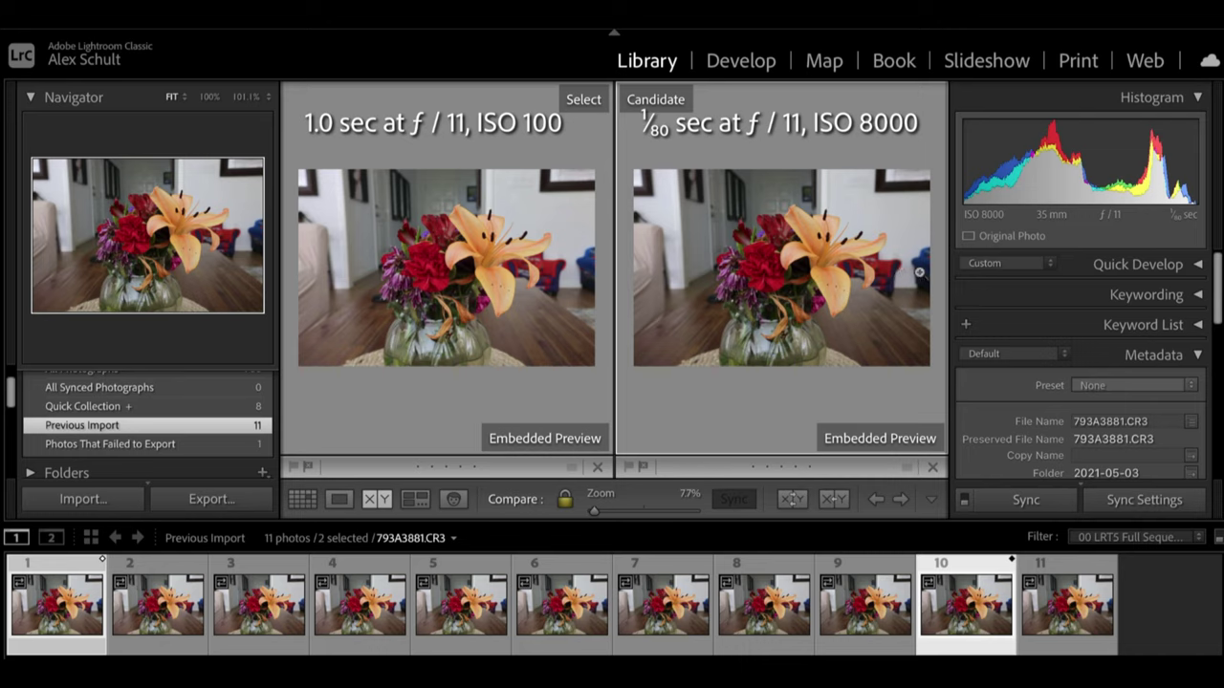
key(Right)
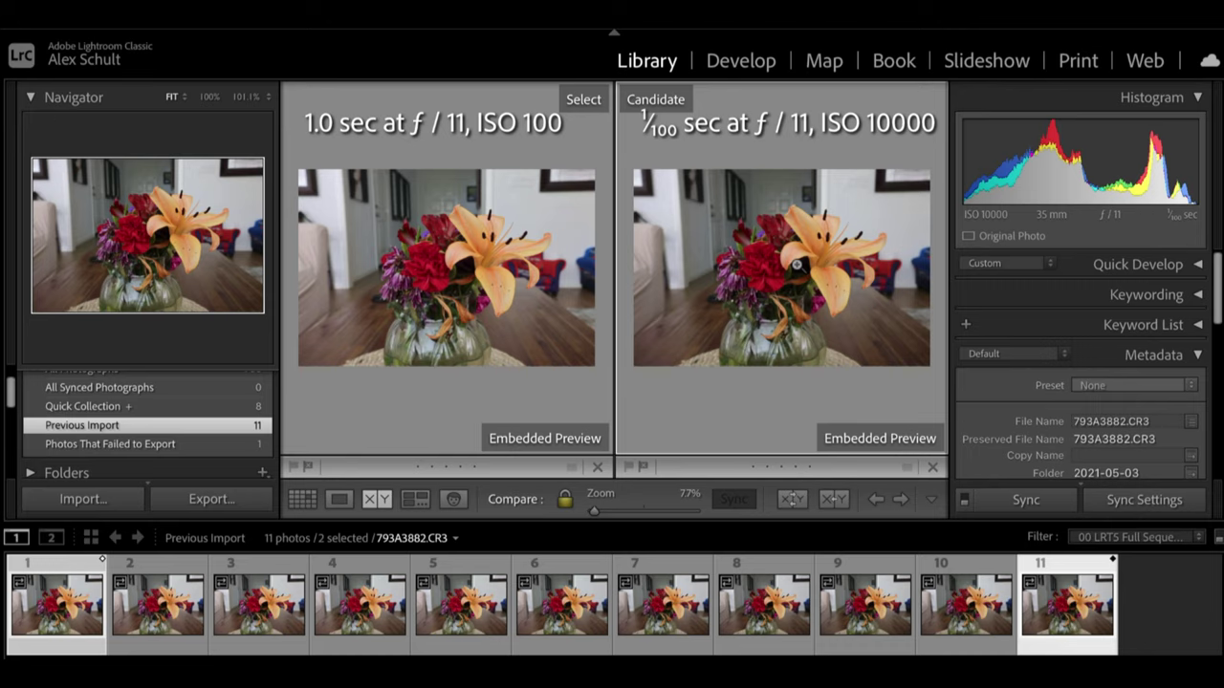
Return the comparison candidate to photo 2, the 1/5 sec shot at ISO 500
key(Left)
key(Left)
key(Left)
key(Left)
key(Left)
key(Left)
key(Left)
key(Left)
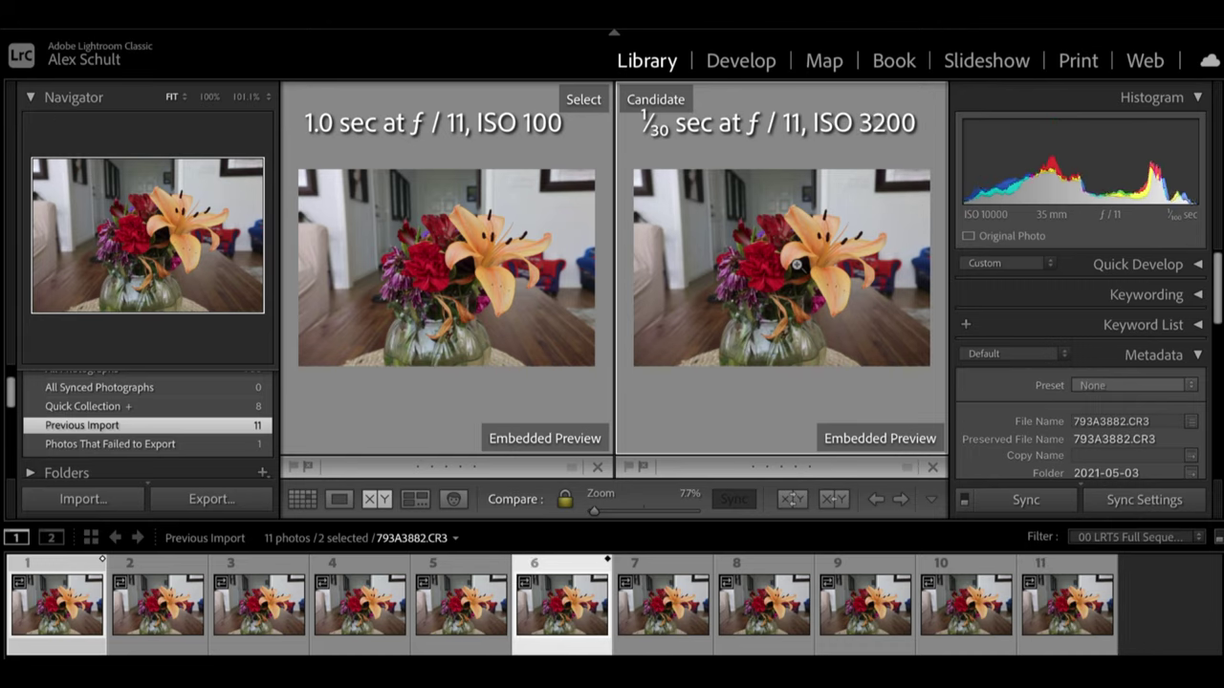
key(Left)
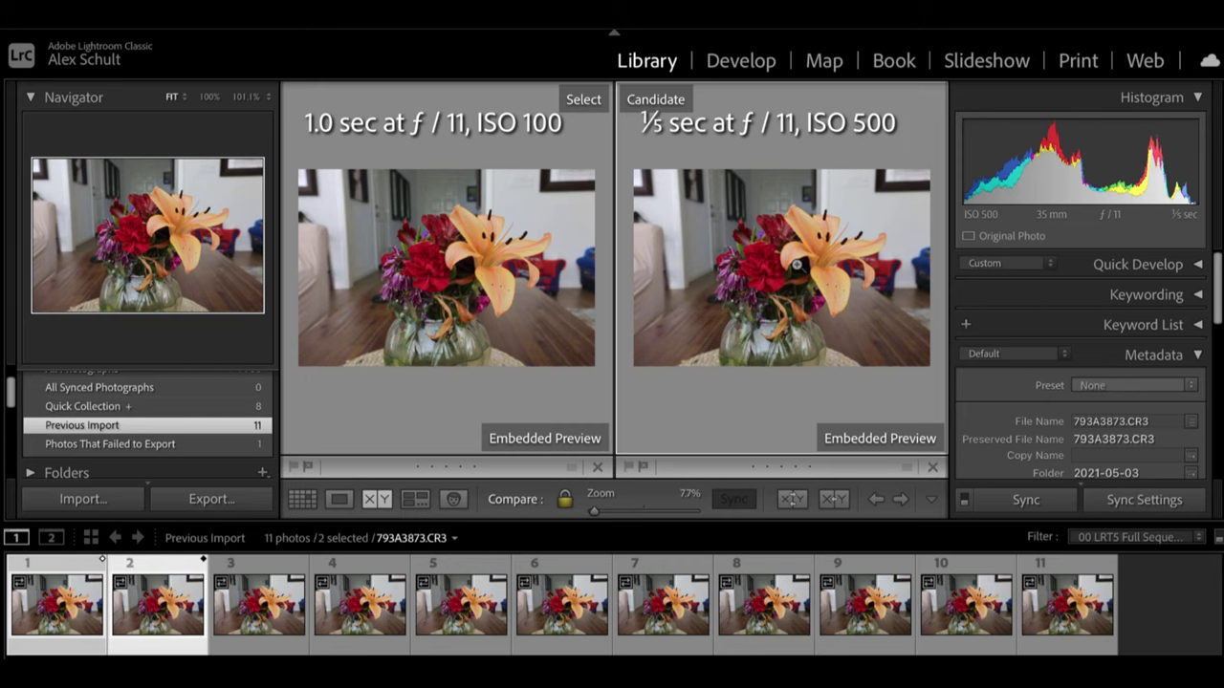
Compare the lily petals at 100% zoom with the ISO 500 candidate and with the ISO 1000 candidate
click(209, 98)
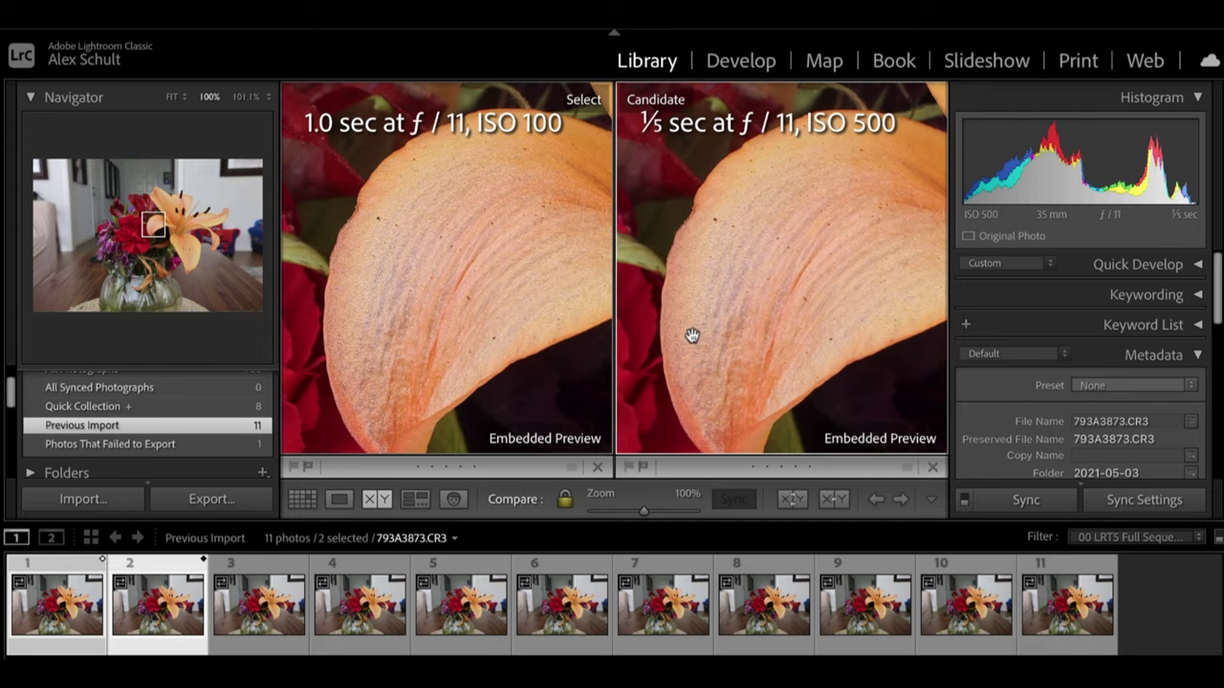
key(Right)
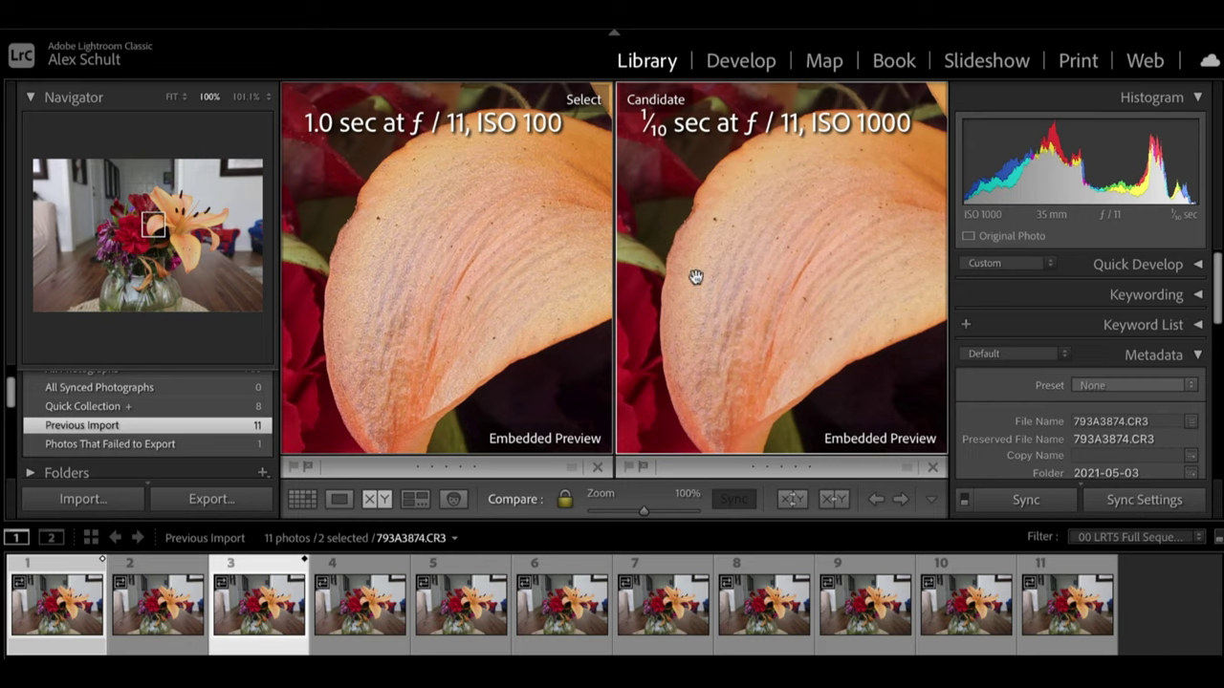
drag(694, 297, 697, 342)
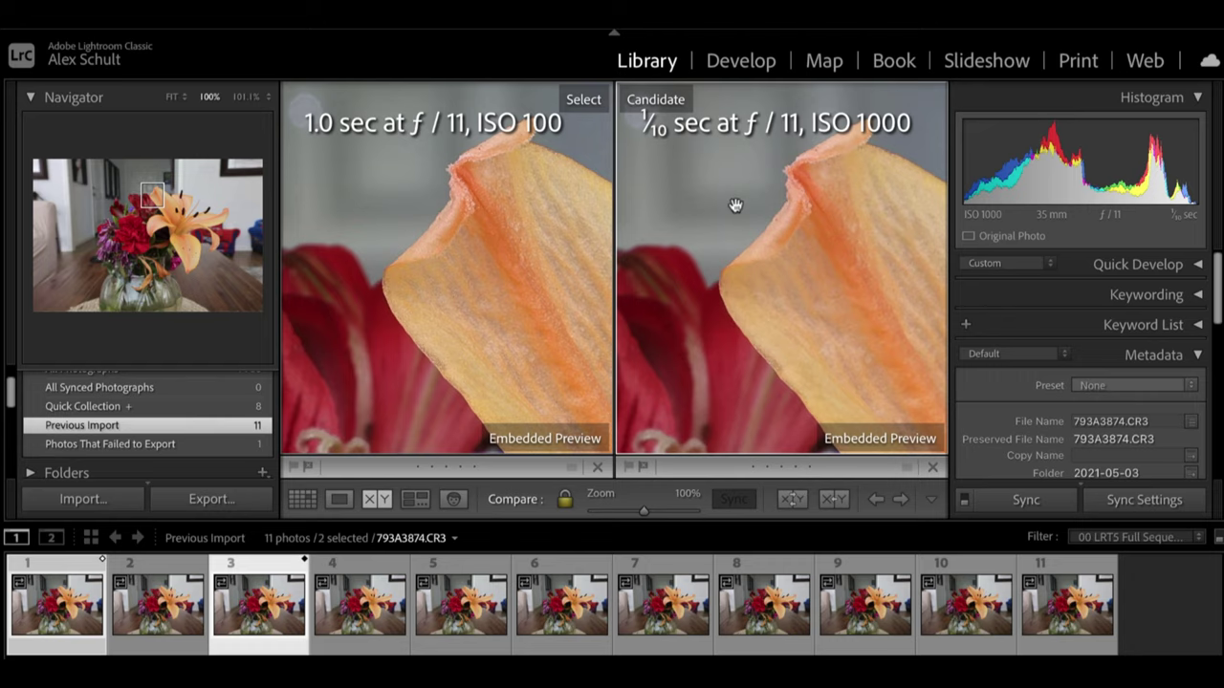
Make the ISO 2000 photo the candidate and examine the noise in the purple and red flowers and the upper lily petal
key(Right)
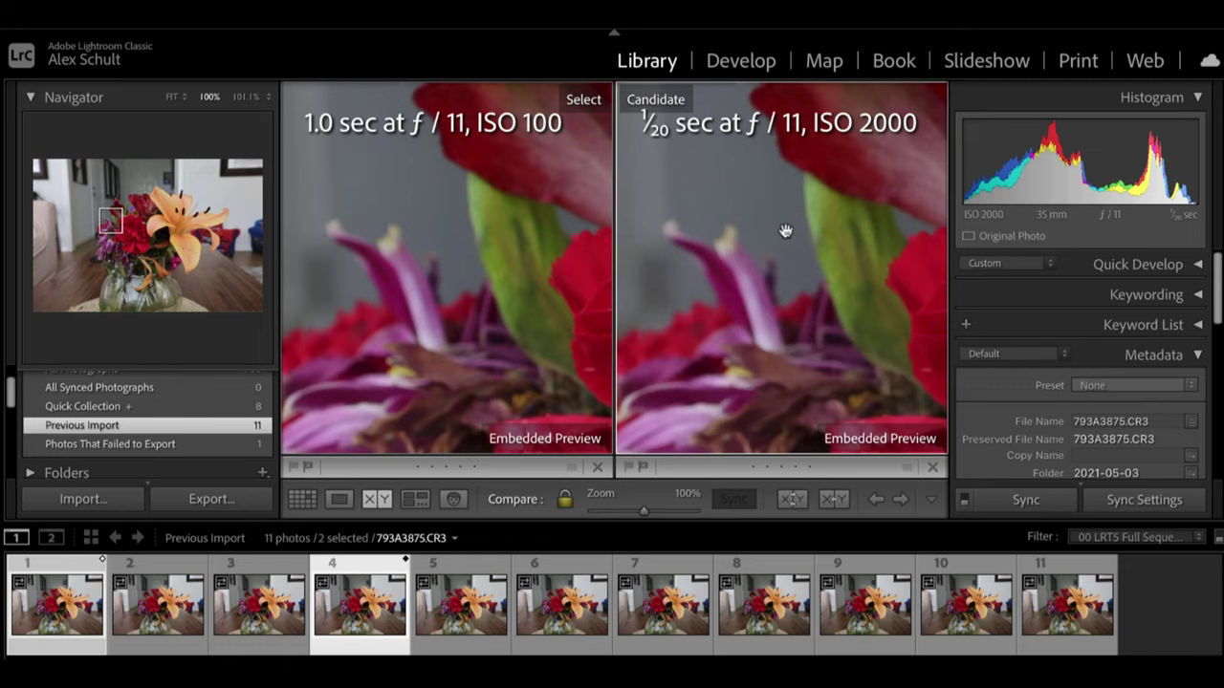
drag(812, 231, 649, 359)
drag(762, 303, 727, 350)
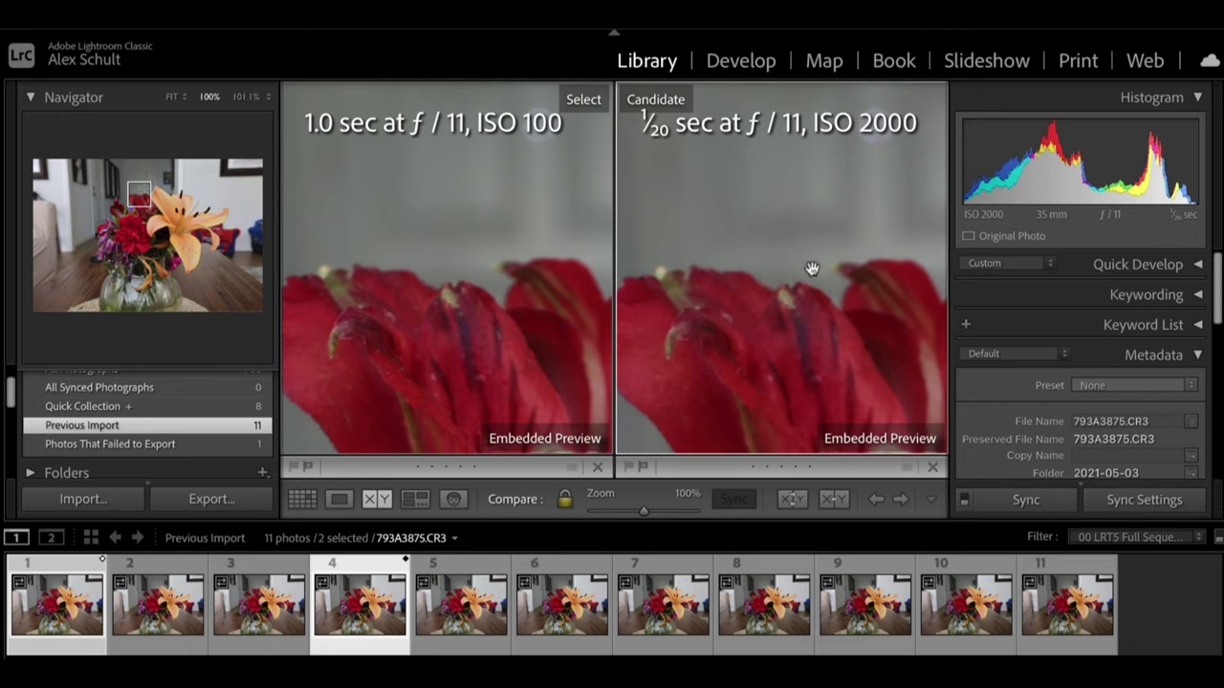
drag(812, 319, 794, 204)
drag(847, 271, 784, 319)
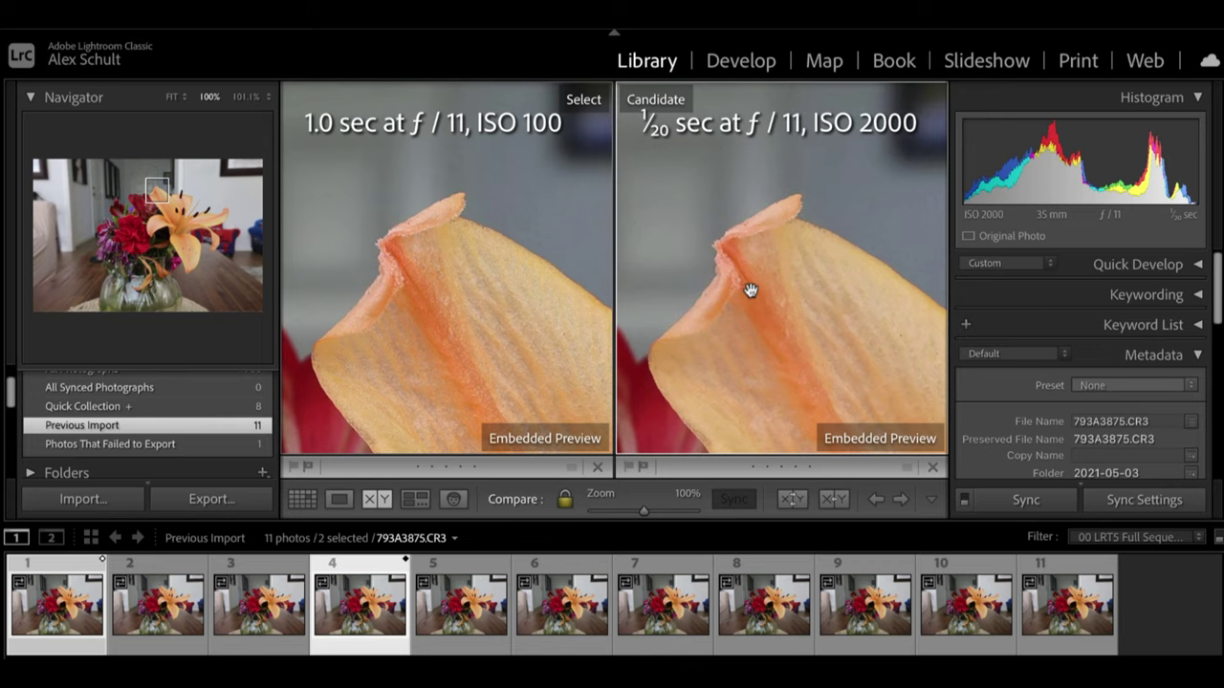
drag(822, 347, 785, 289)
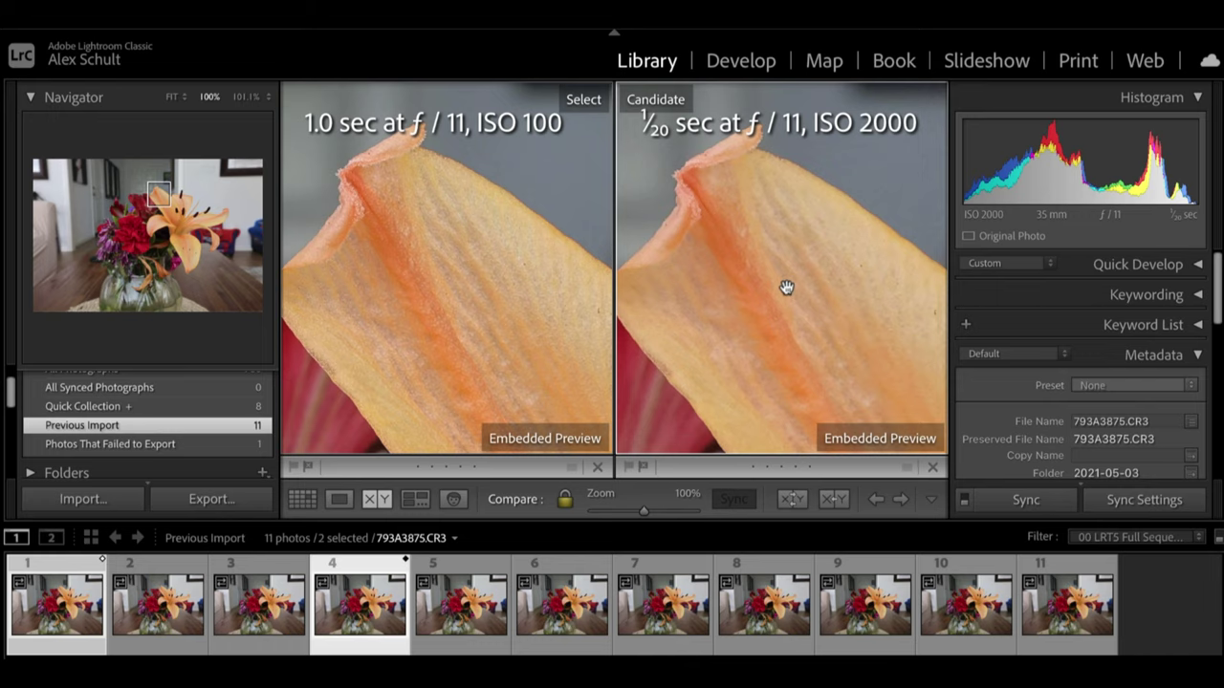
drag(784, 284, 762, 302)
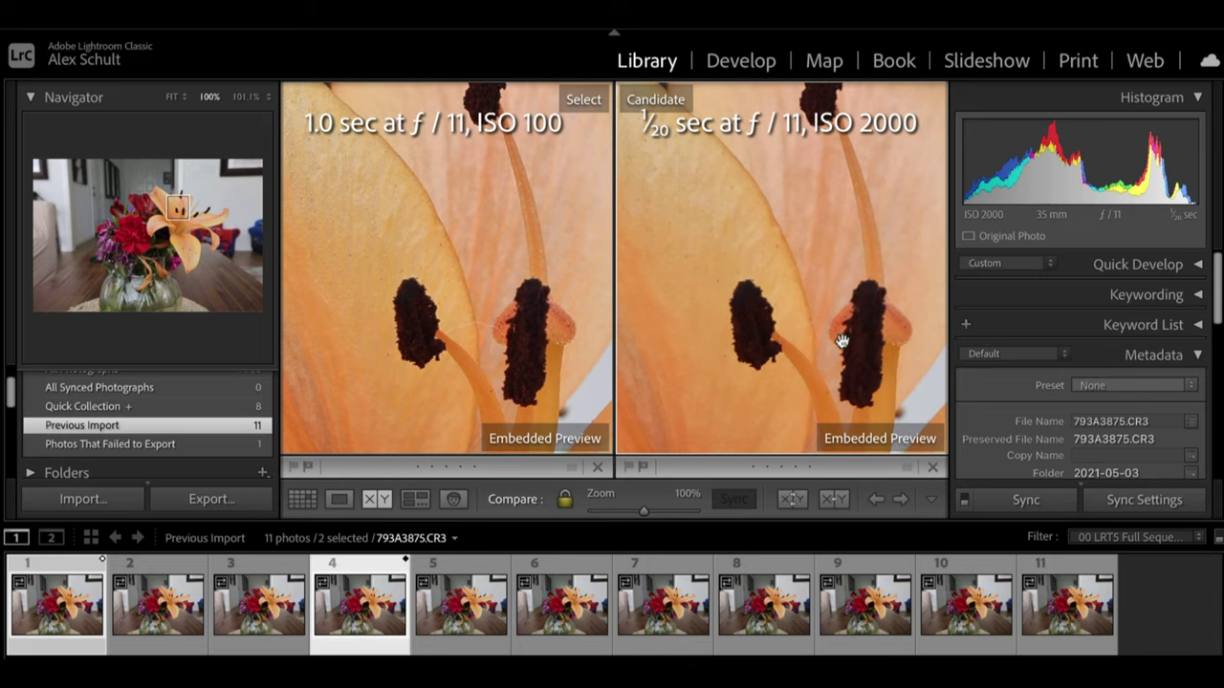
Examine the lily's stamens, petal edges and curled front petal in the ISO 100 and ISO 2000 photos
drag(838, 322, 689, 299)
drag(847, 230, 772, 313)
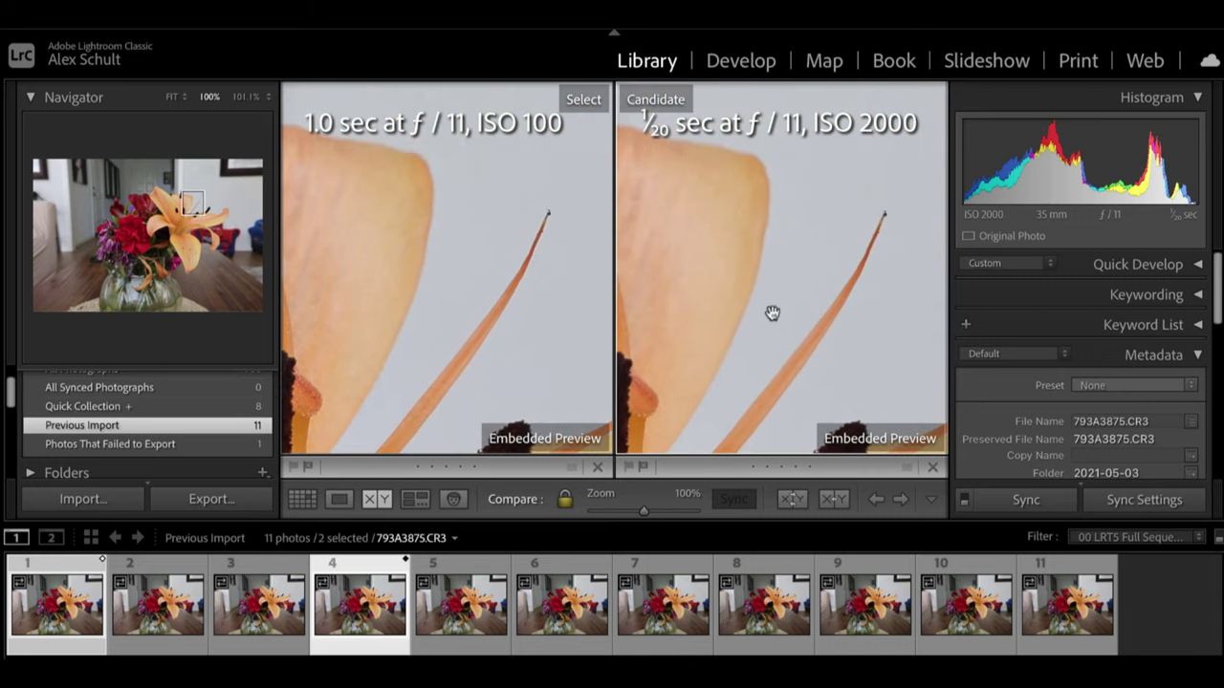
drag(828, 267, 903, 110)
drag(766, 309, 784, 282)
drag(736, 327, 781, 268)
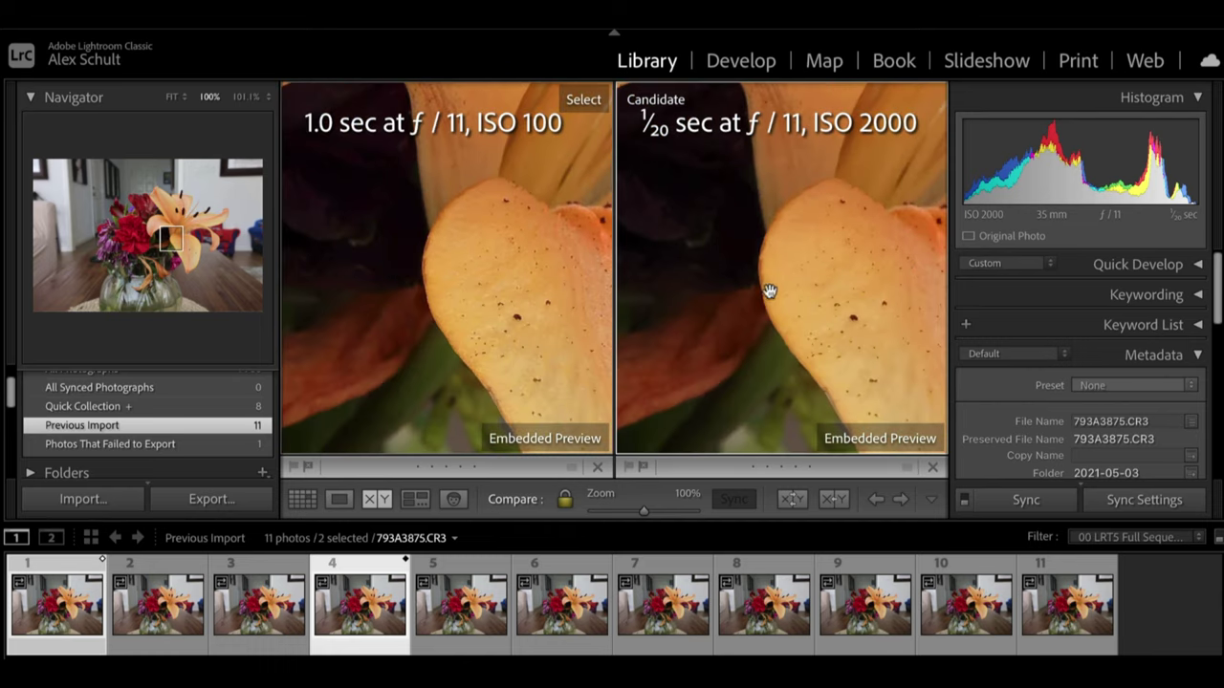
drag(759, 308, 873, 347)
drag(795, 281, 864, 347)
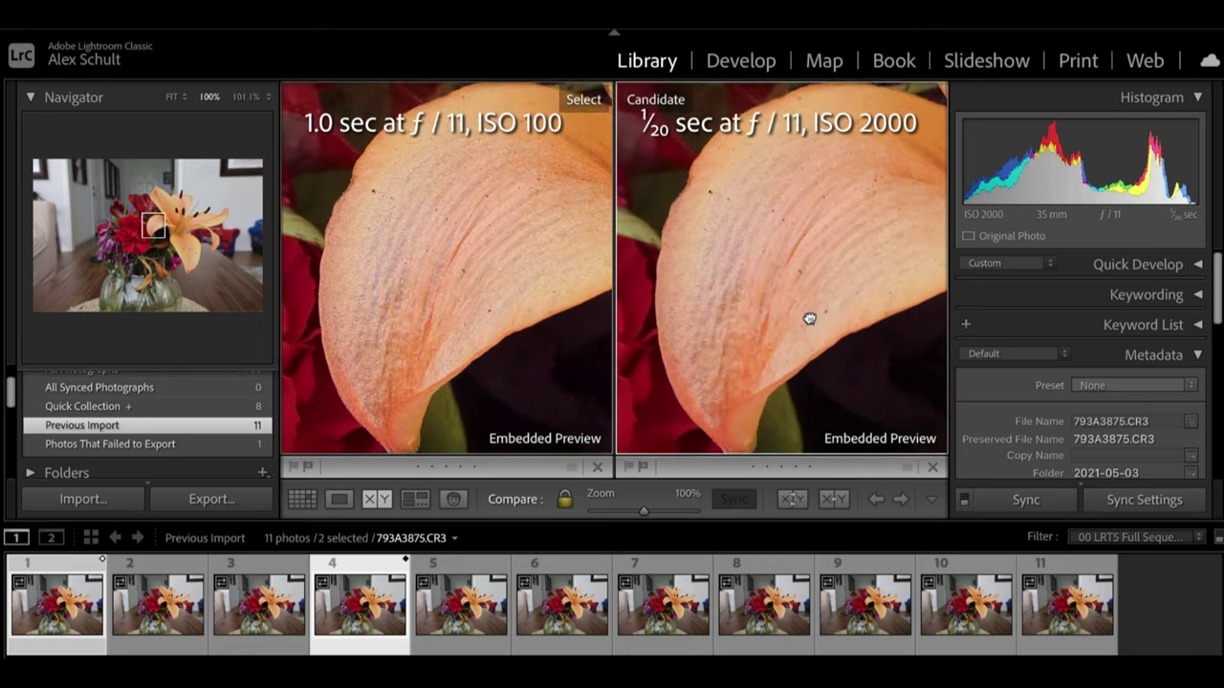
drag(809, 317, 809, 332)
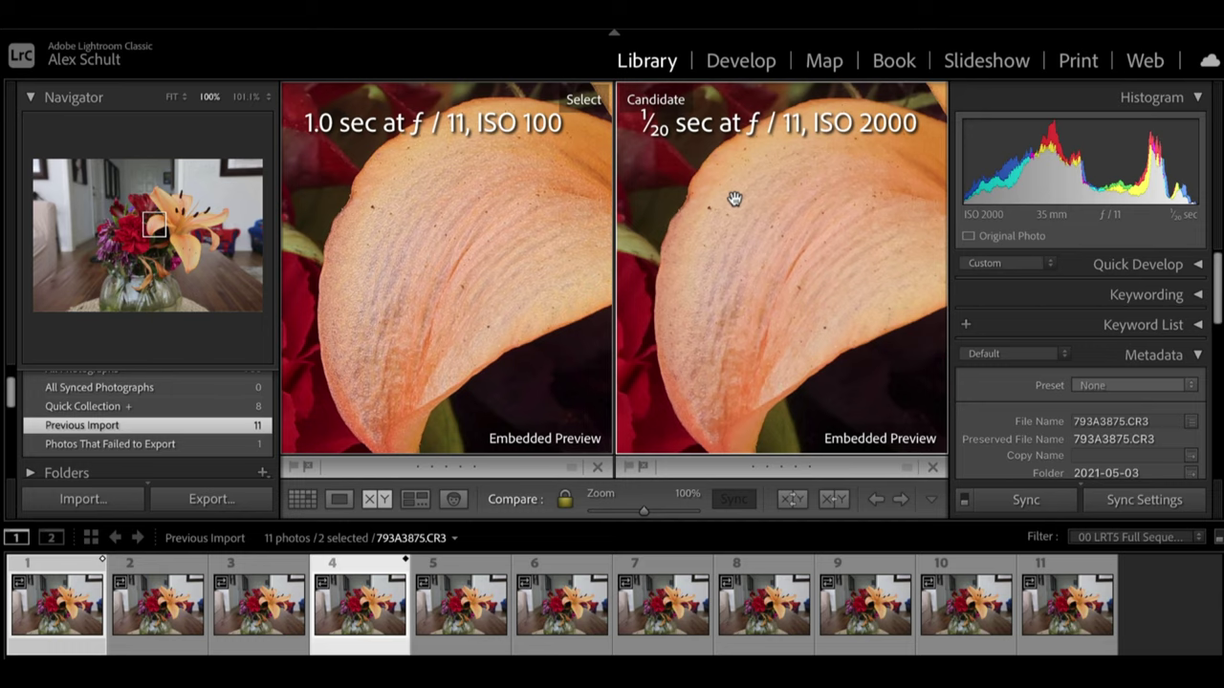
Make the ISO 2500 photo the candidate and compare the curled lily petal and the red flowers beside it
key(Right)
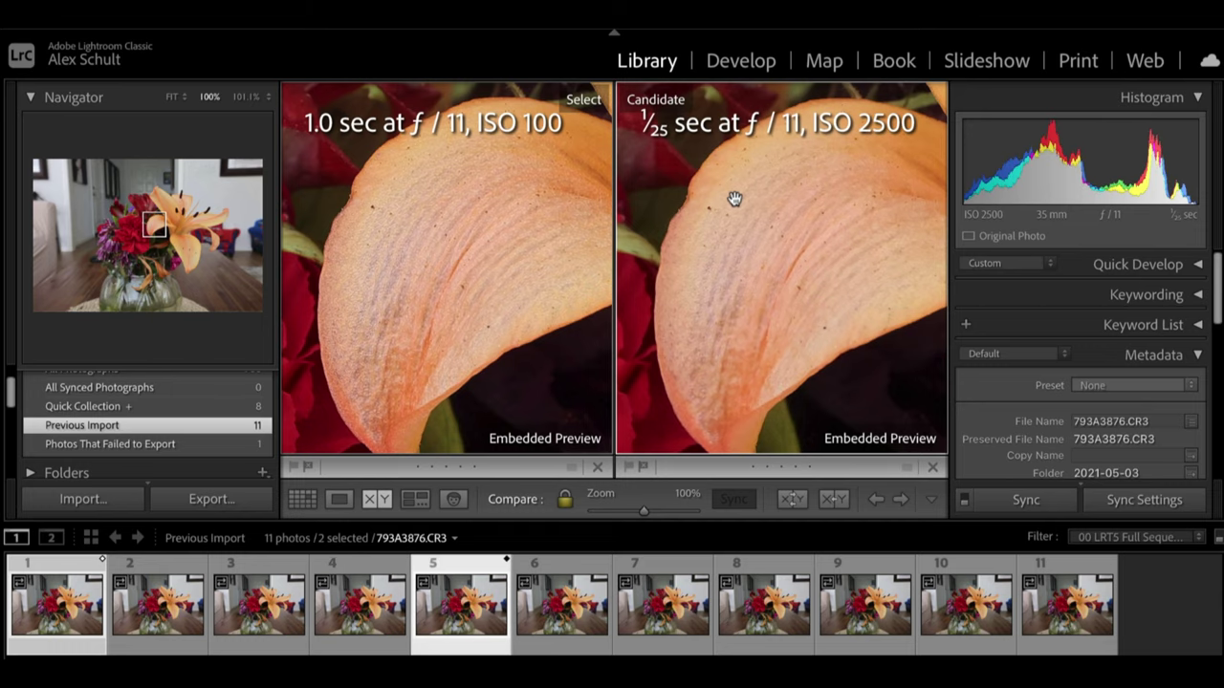
drag(724, 199, 704, 328)
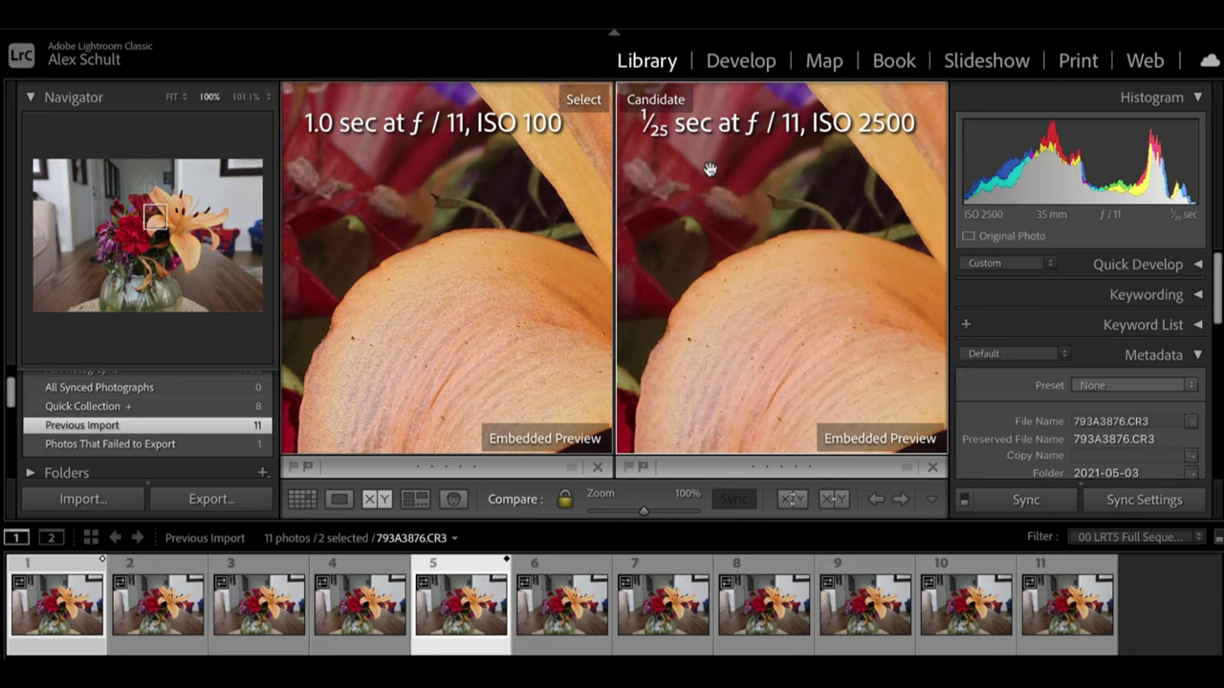
drag(694, 153, 812, 260)
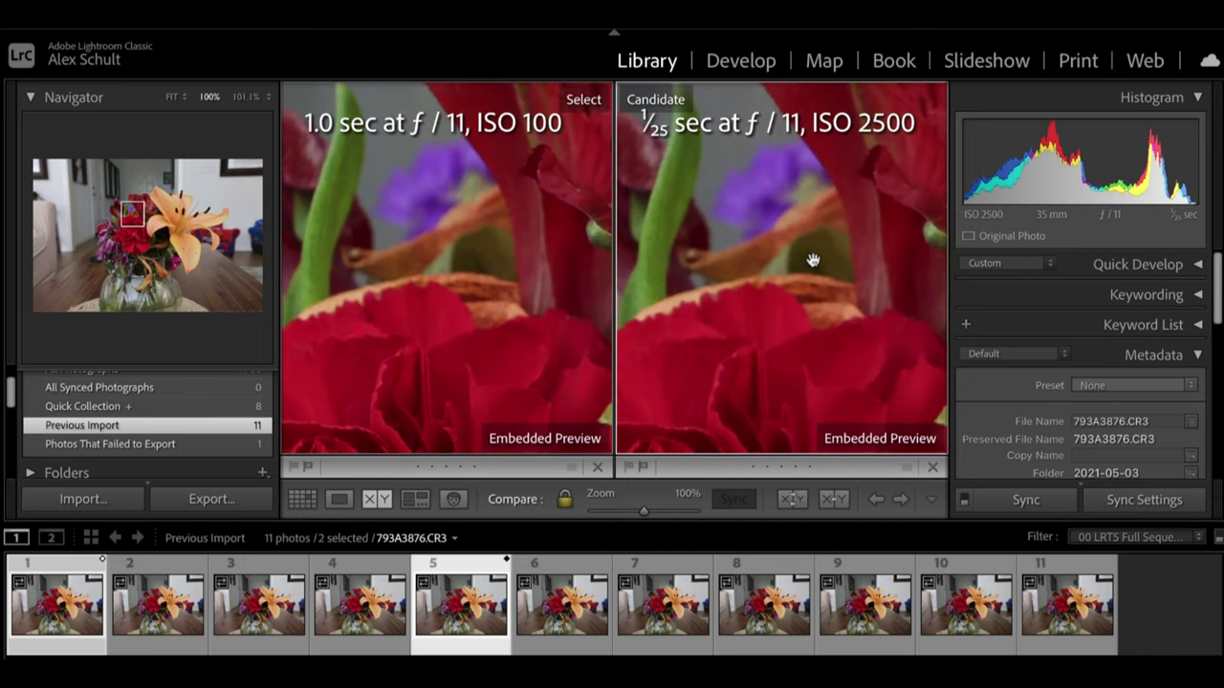
Make the ISO 3200 photo the candidate, examine its red flowers and curled lily petal, and return to the whole-photo view
key(Right)
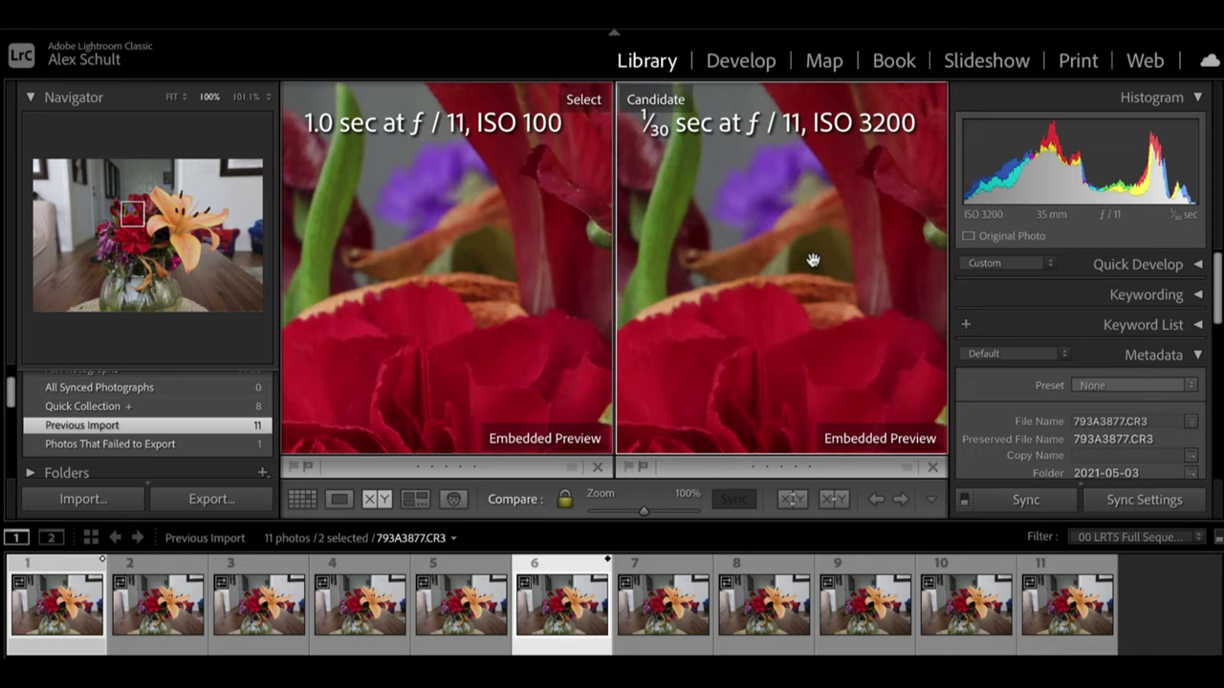
drag(800, 207, 755, 265)
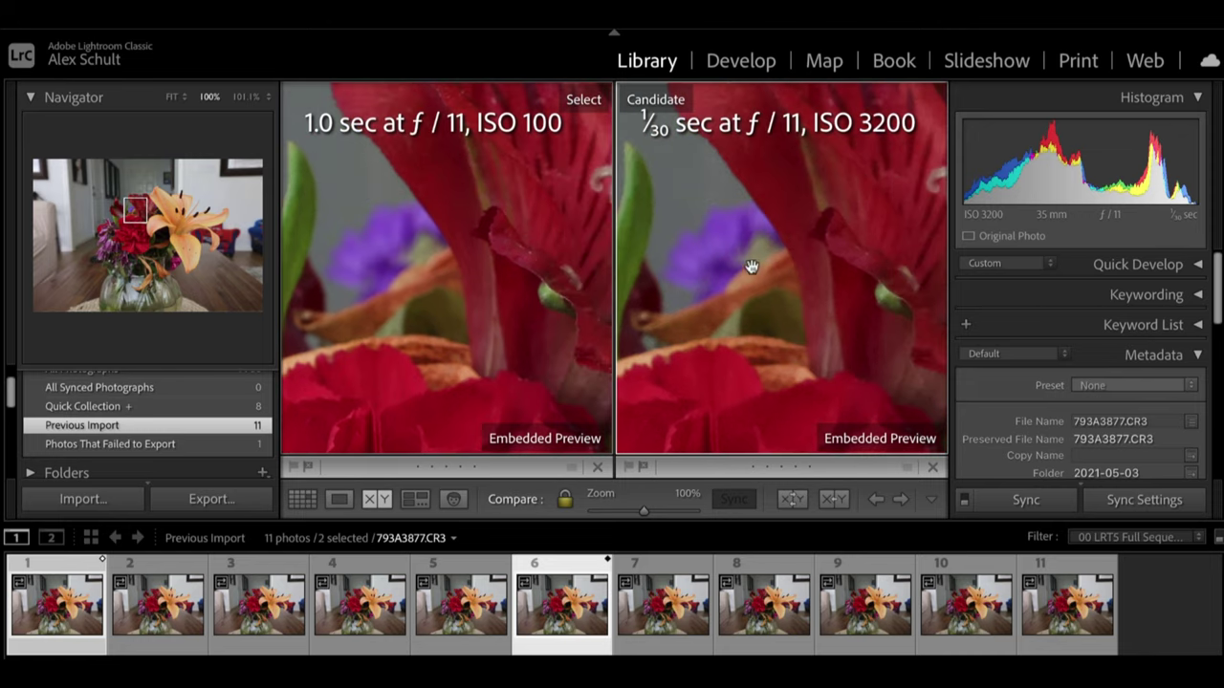
drag(730, 208, 713, 268)
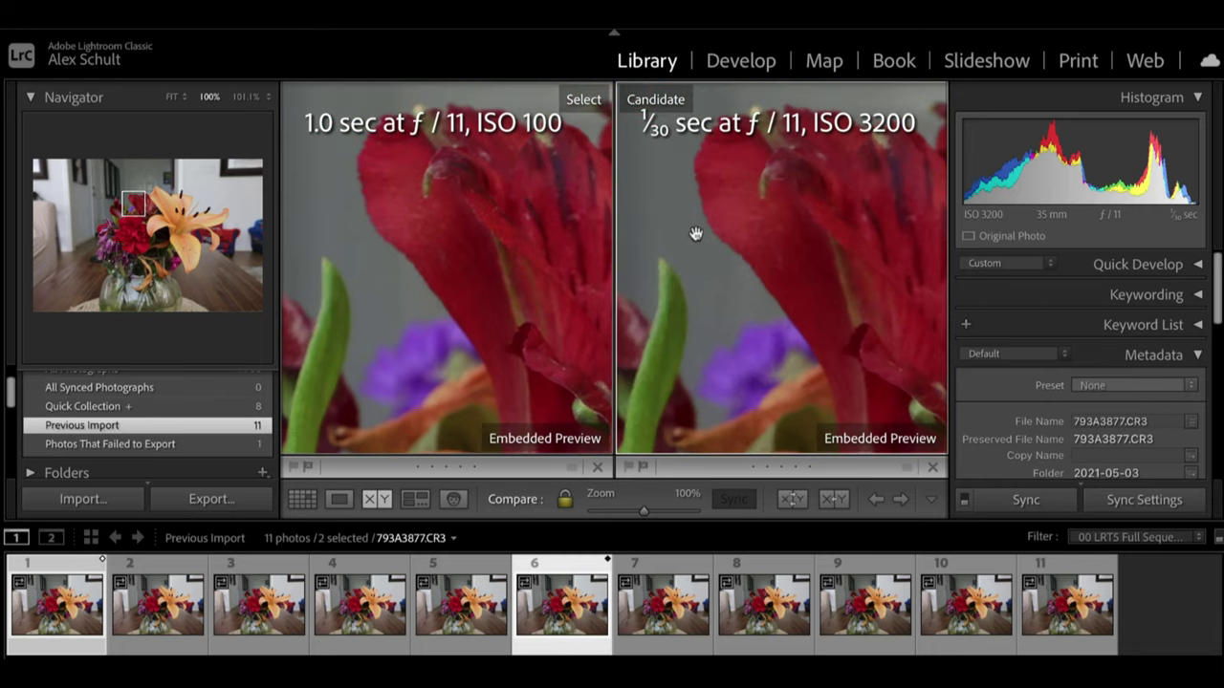
drag(751, 346, 671, 180)
drag(874, 250, 798, 292)
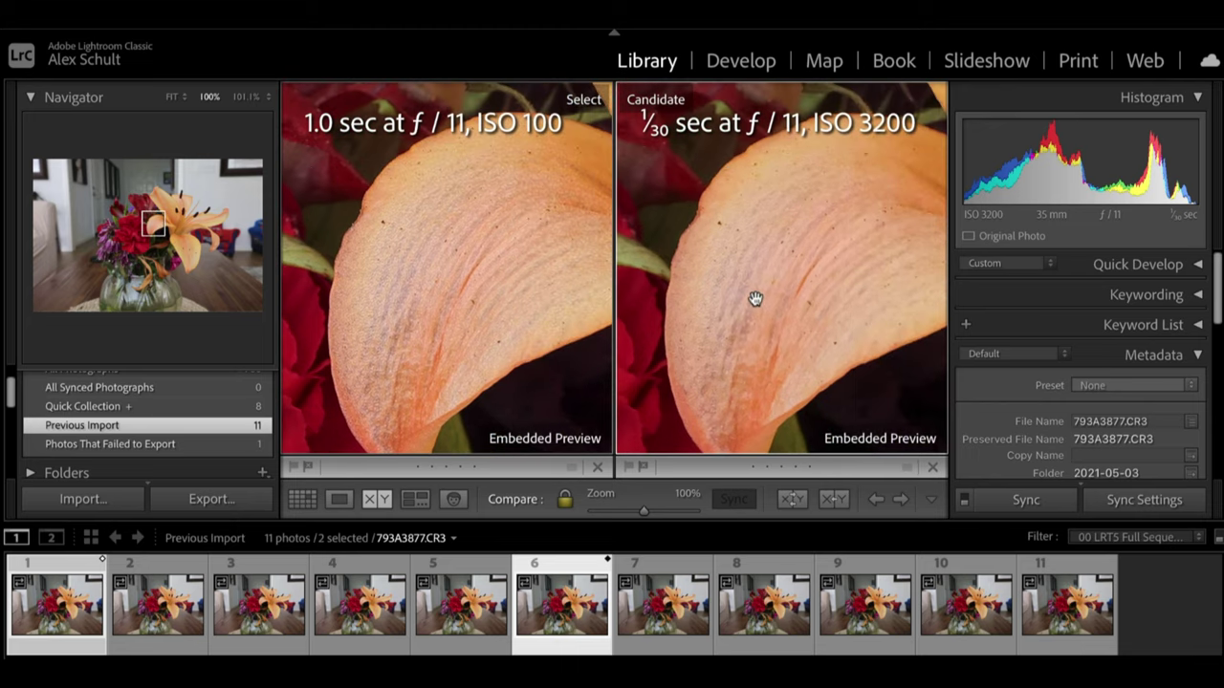
drag(838, 226, 806, 211)
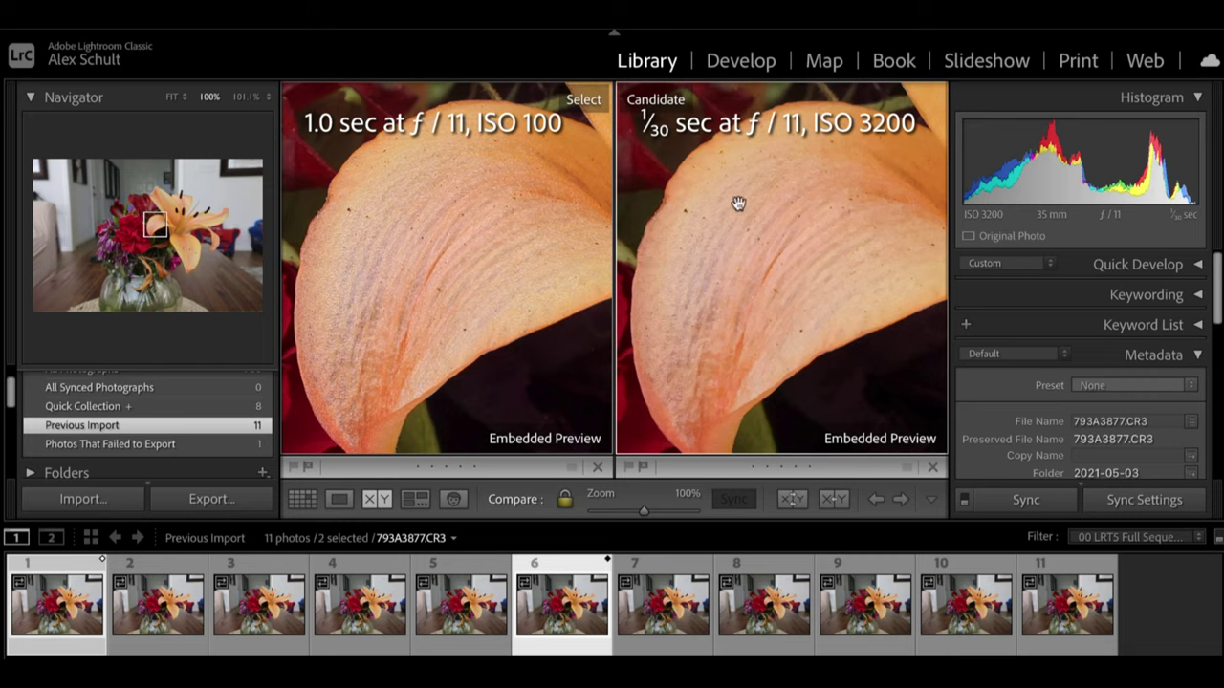
click(801, 227)
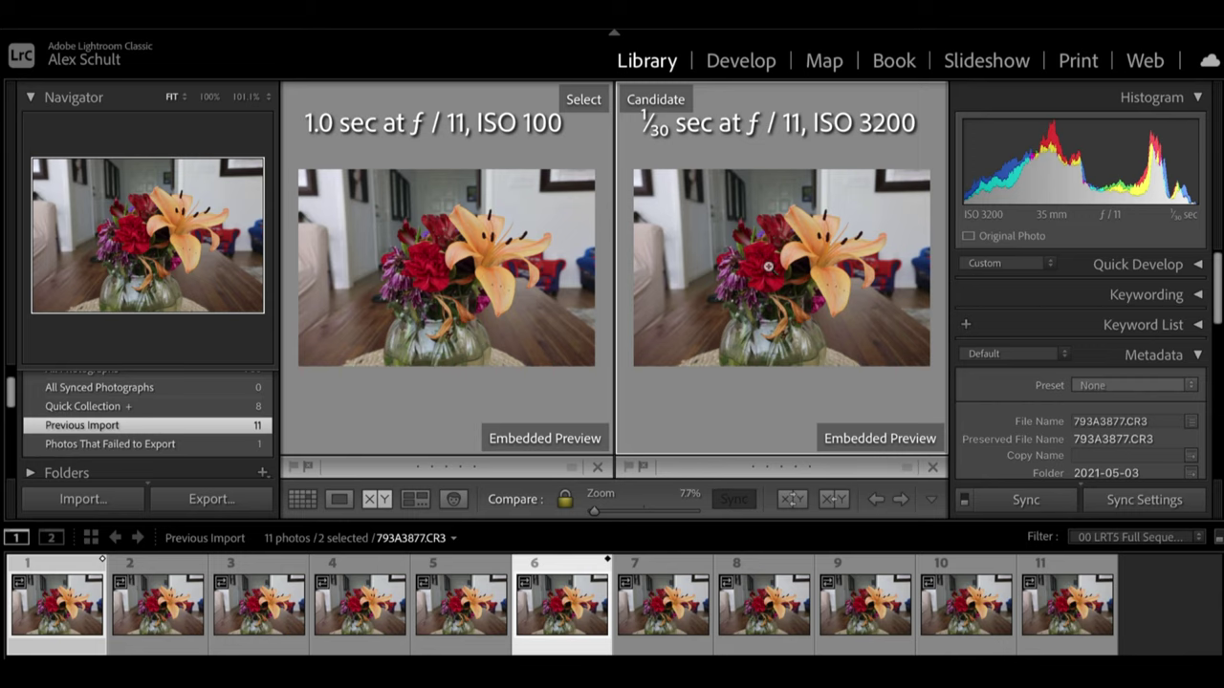
Inspect the curled lily petal at 100% again and switch the candidate back to the ISO 2000 photo
click(766, 269)
drag(801, 290, 726, 342)
drag(814, 284, 799, 303)
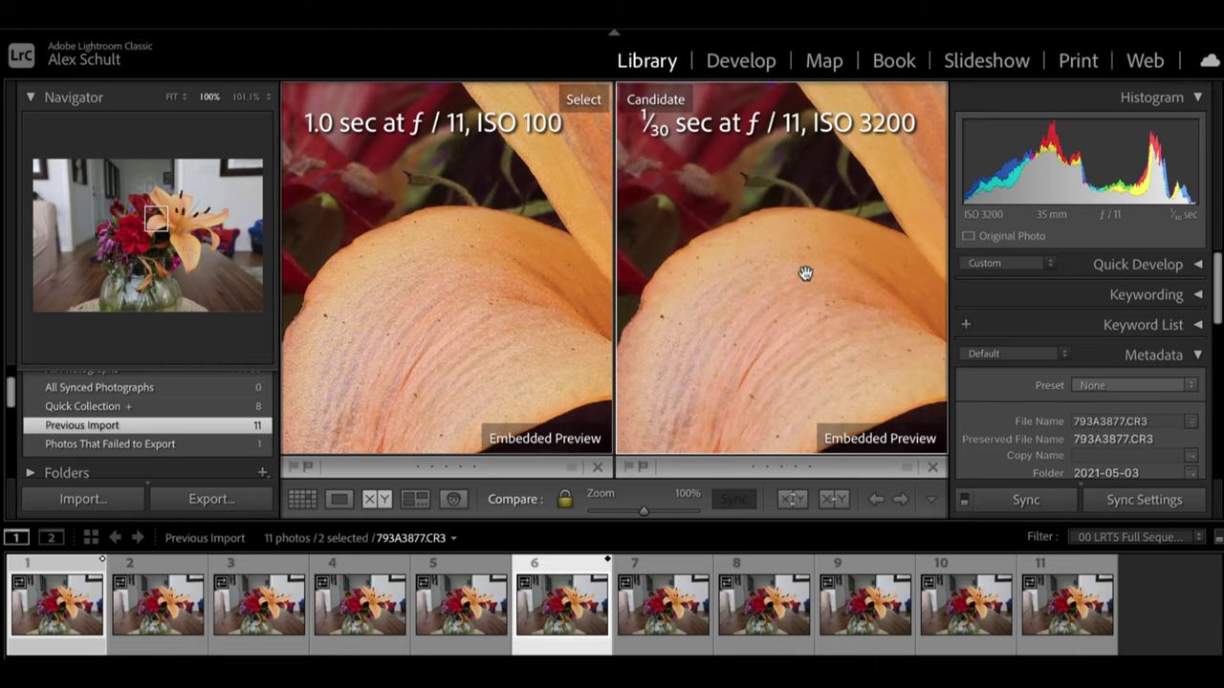
key(Left)
key(Left)
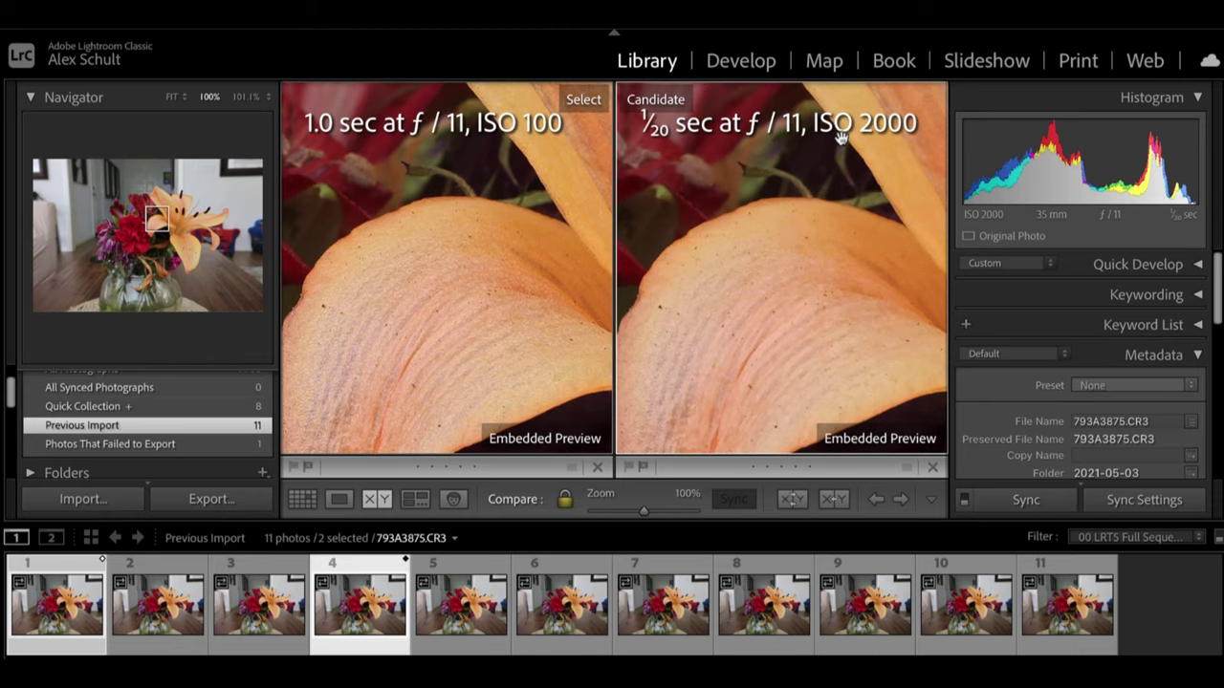